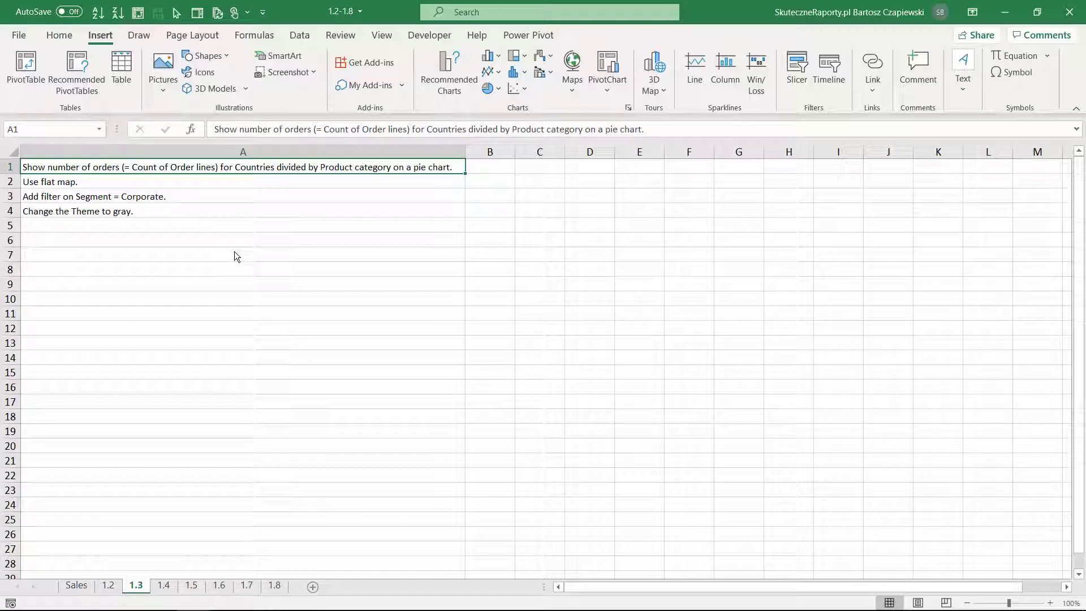
- Open the workbook's existing 3D Maps tour, show the tour editor and add a new world map scene
left_click(655, 82)
left_click(676, 111)
left_click(552, 212)
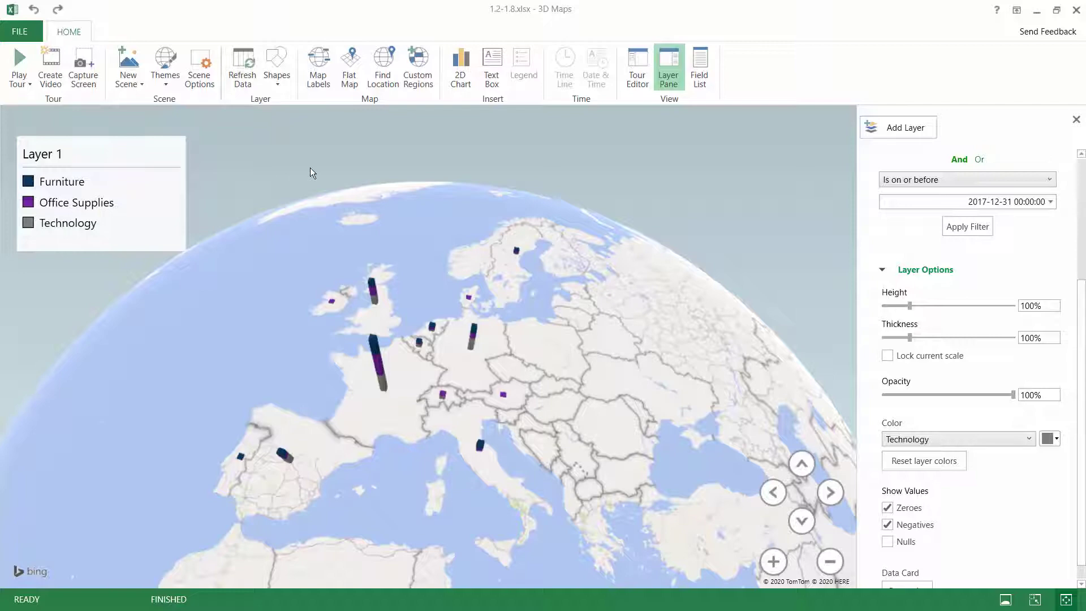
left_click(628, 79)
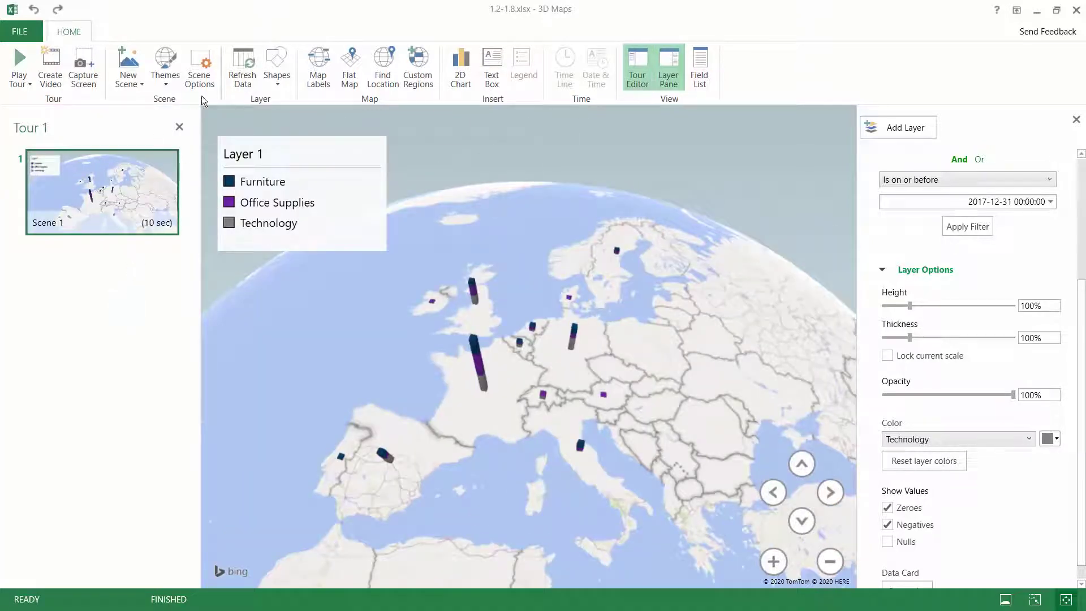
left_click(139, 86)
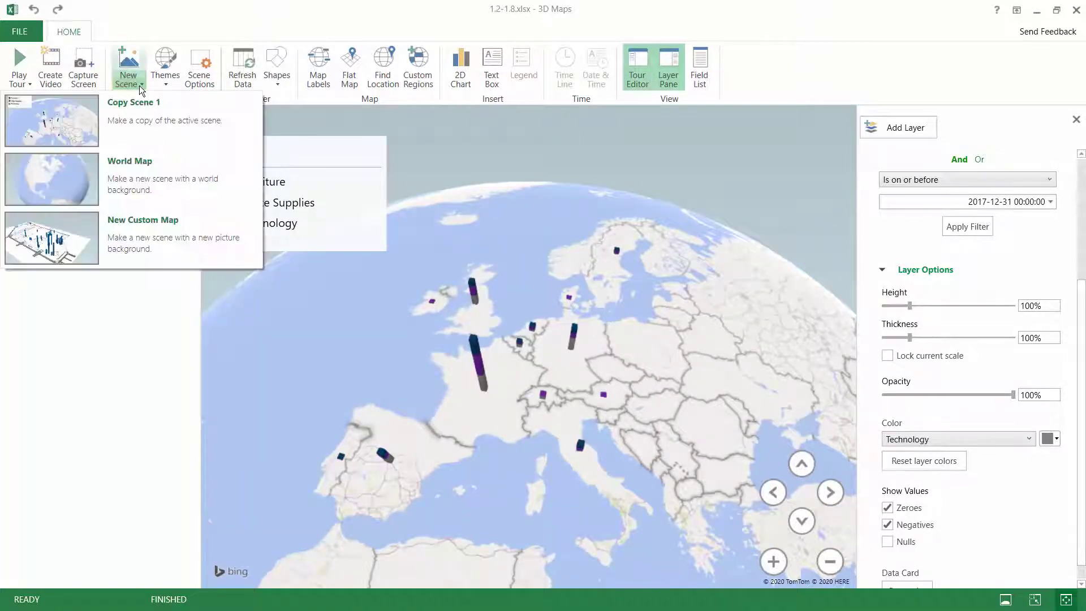
left_click(132, 174)
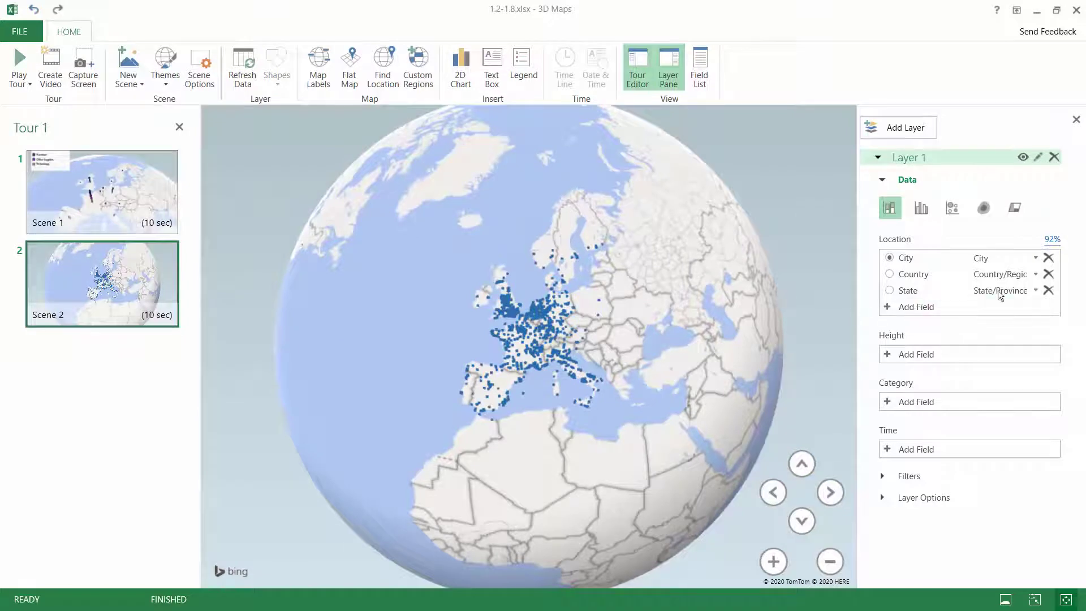
- Remove City and State from the layer's location, keeping Country, and switch the layer to a bubble visualization
left_click(1050, 258)
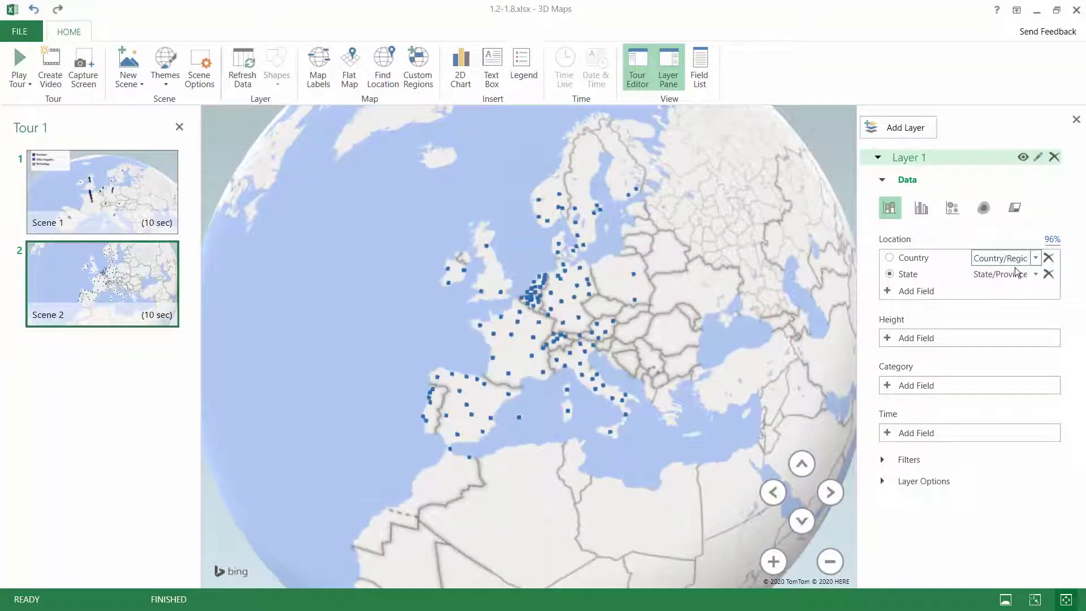
left_click(1048, 274)
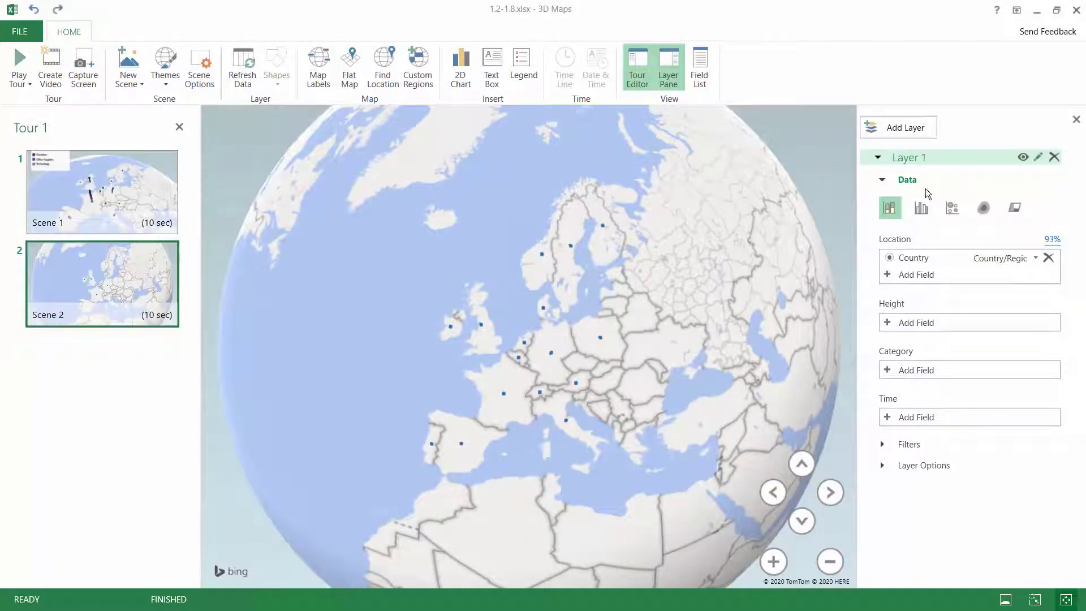
left_click(952, 209)
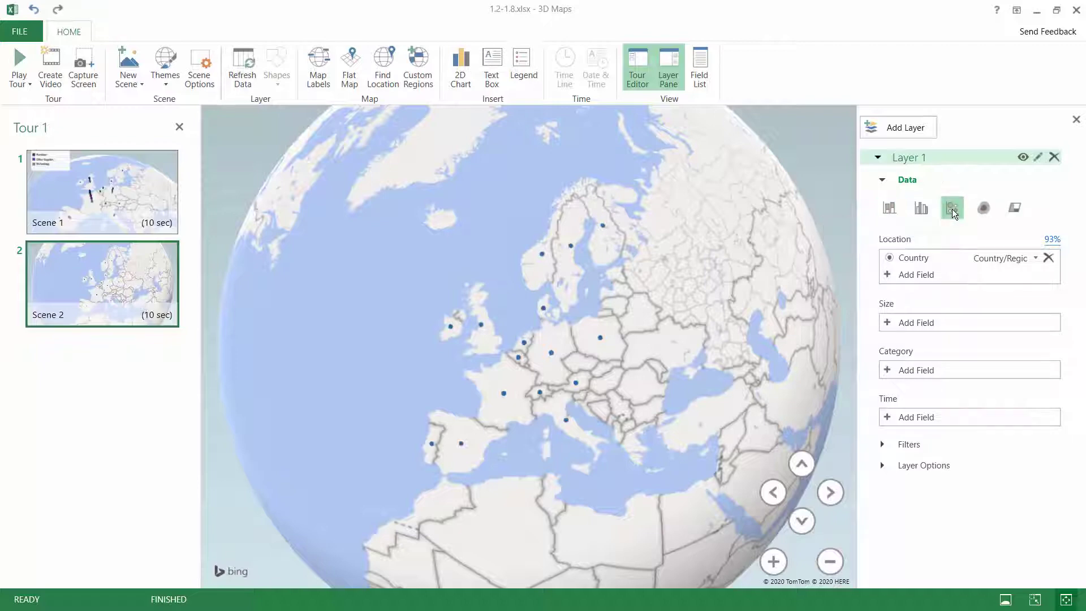
- Size the country bubbles by the Order line ID field
left_click(891, 320)
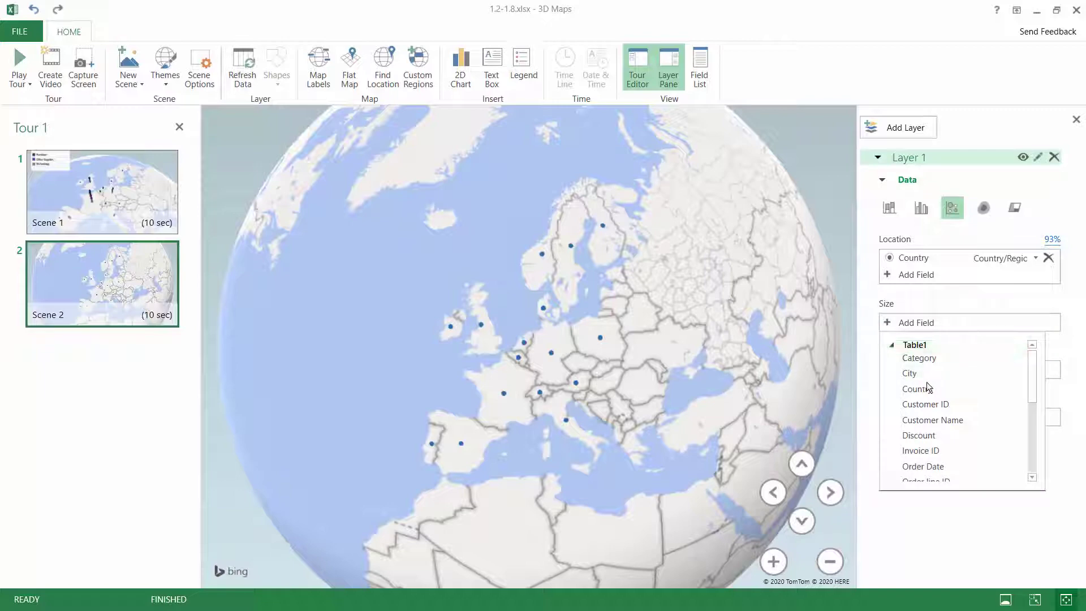
mouse_move(927, 389)
left_mouse_down()
mouse_move(927, 403)
mouse_move(928, 390)
left_mouse_up()
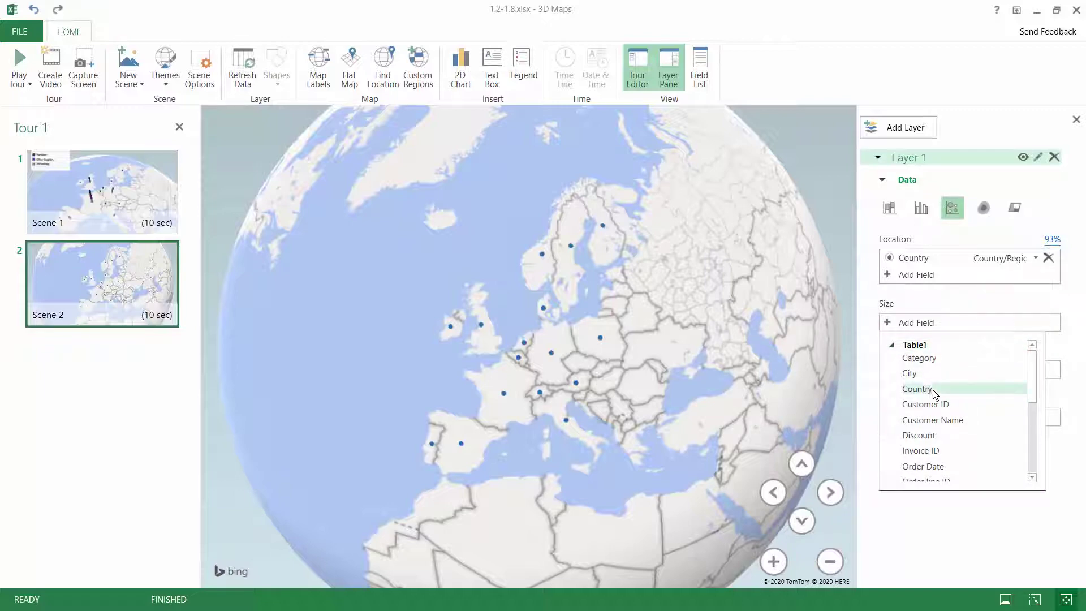
scroll(936, 454, "down", 2)
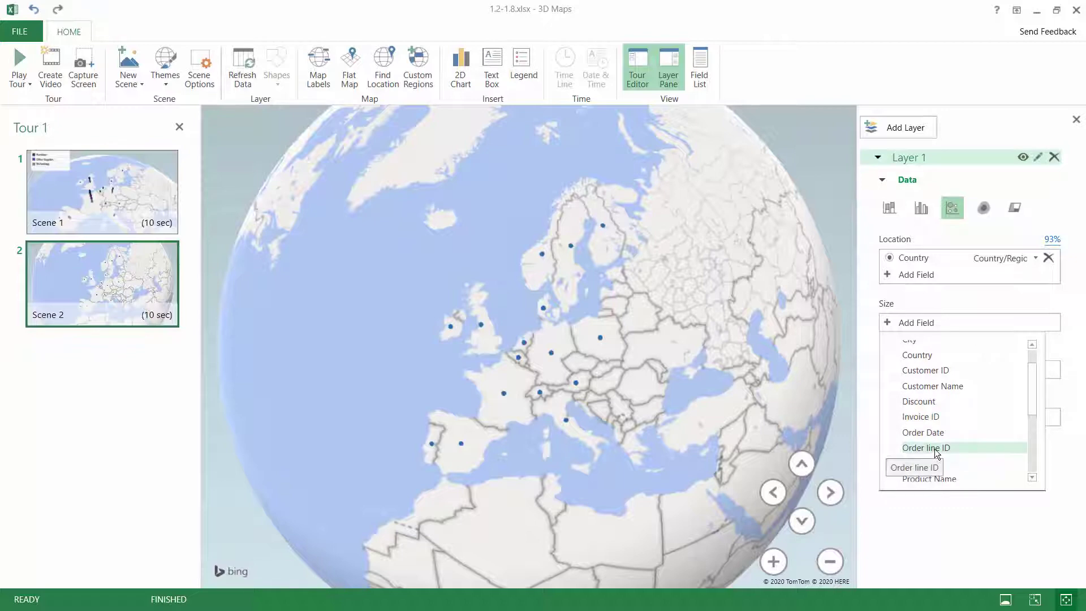
left_click(934, 449)
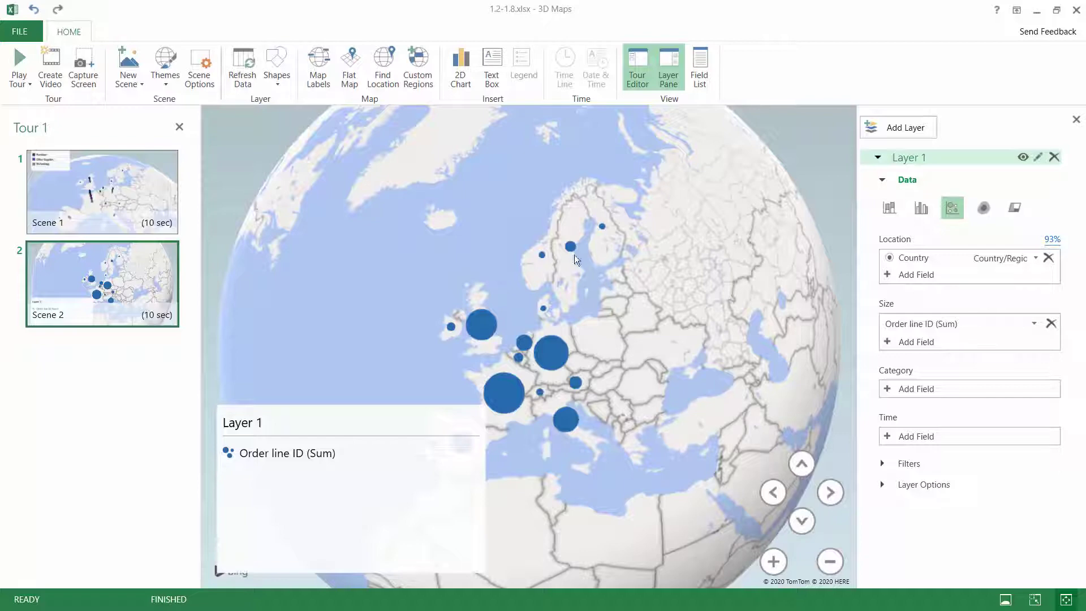
- Switch the scene to a flat map and delete the layer legend covering the map
left_click(352, 75)
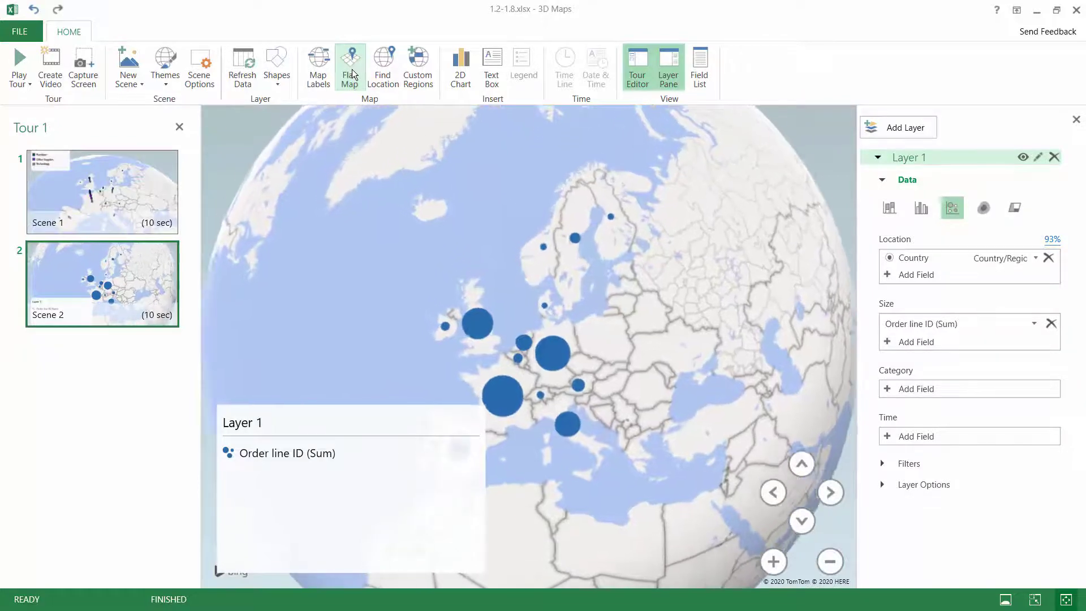
left_click(399, 436)
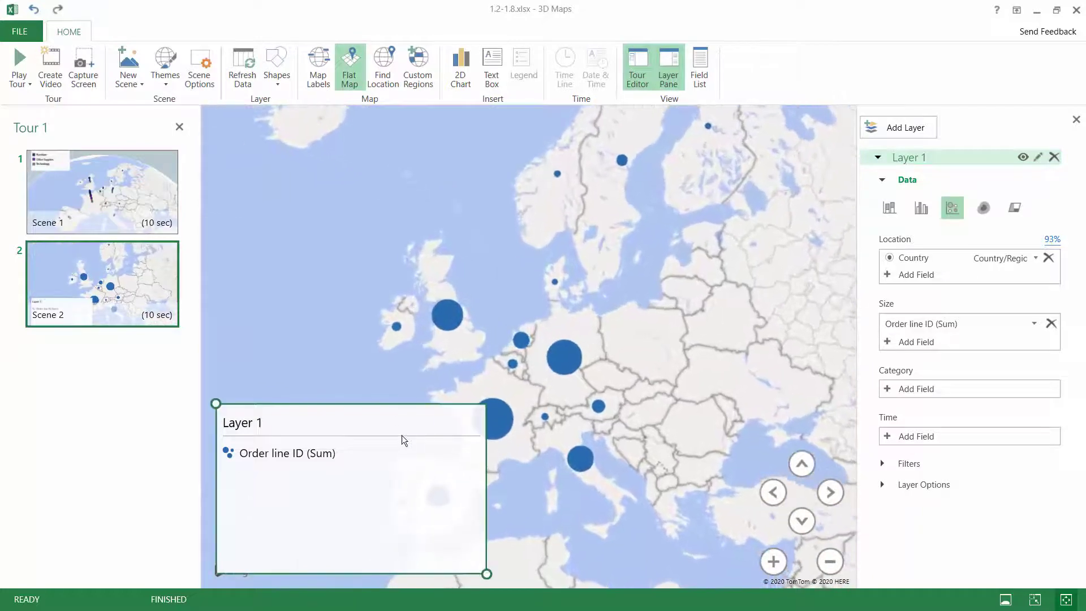
key("Delete")
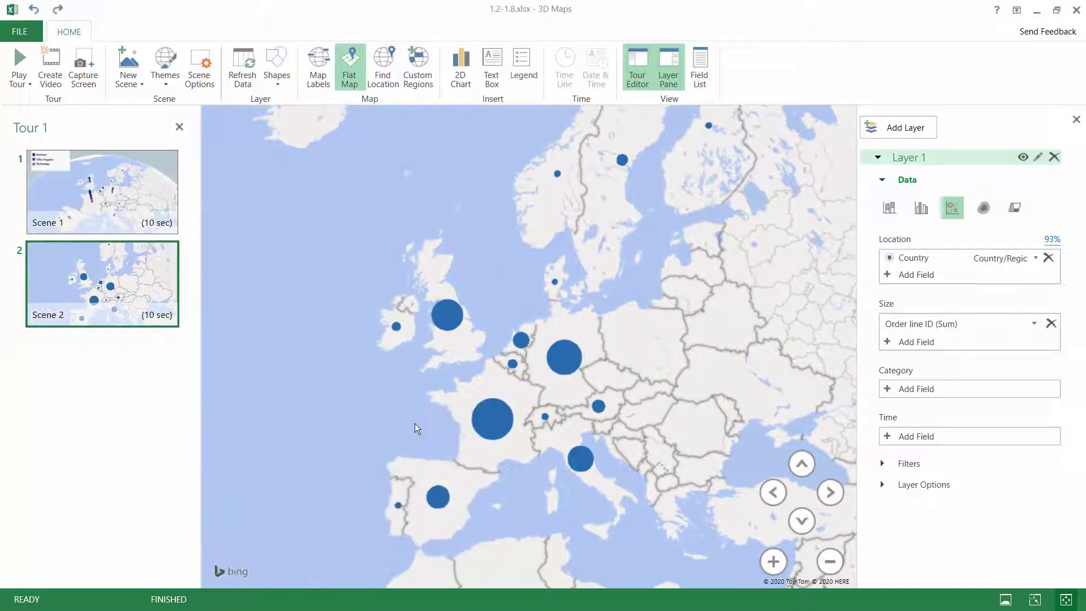
- Split the country bubbles into pie charts by assigning the Category field as the layer's category
scroll(378, 277, "down", 8)
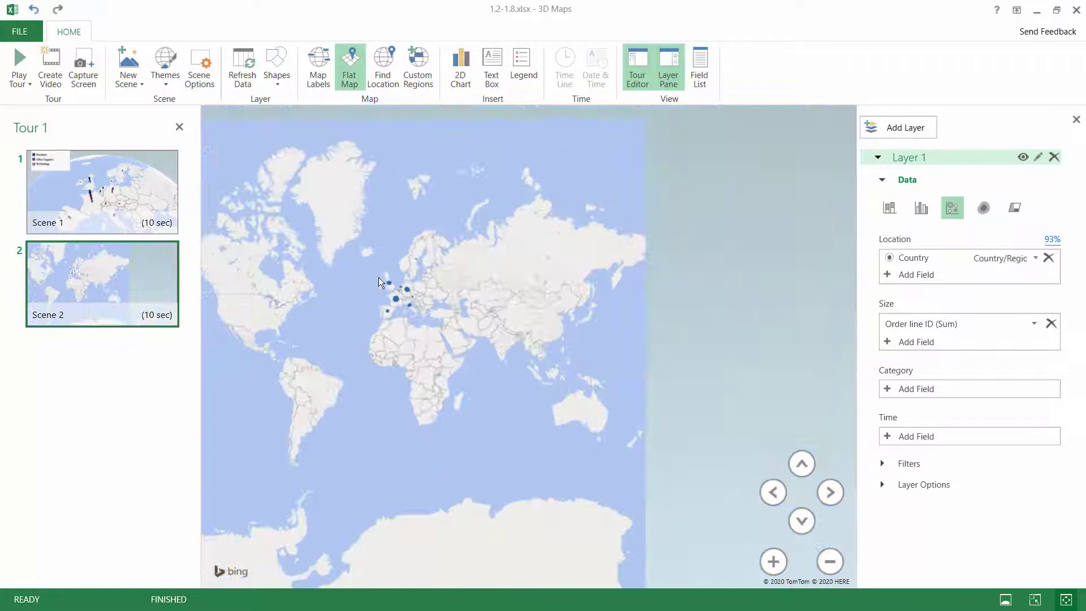
left_click_drag(368, 268, 430, 276)
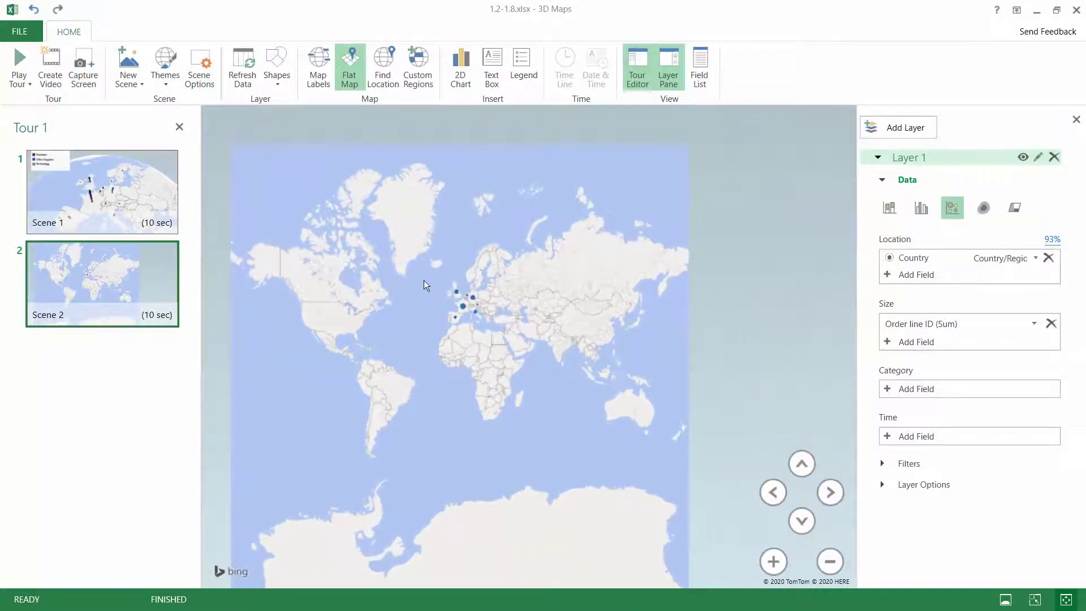
scroll(423, 281, "up", 5)
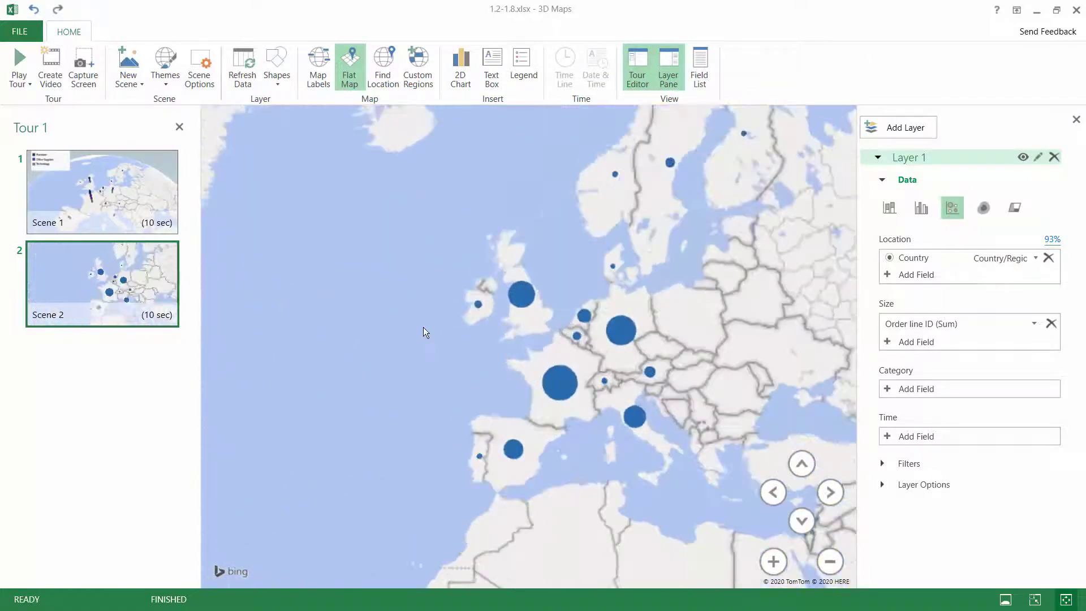
scroll(425, 332, "up", 2)
scroll(333, 329, "down", 2)
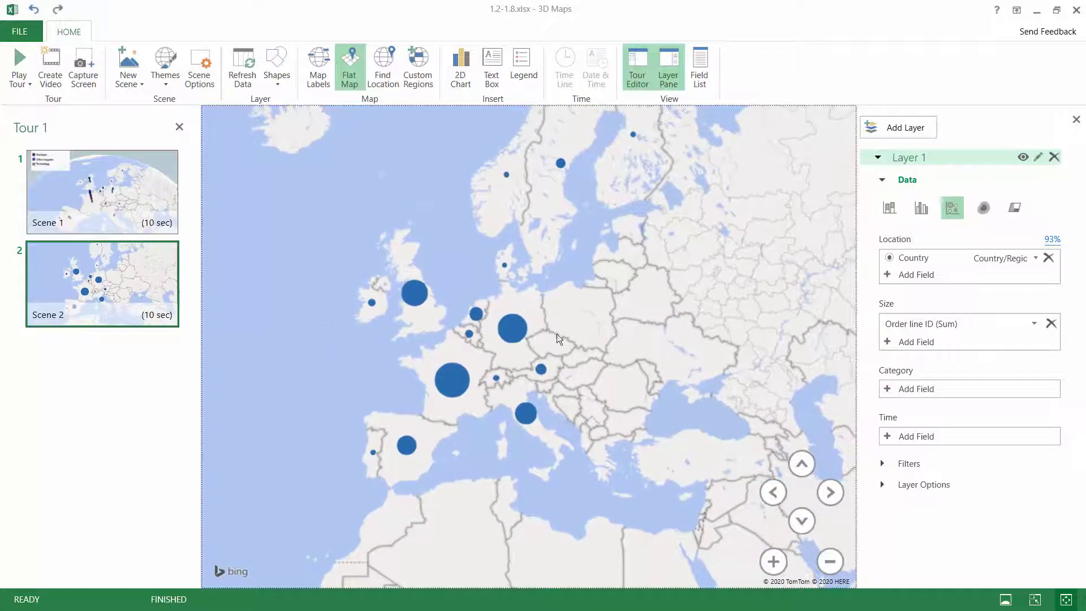
left_click(908, 389)
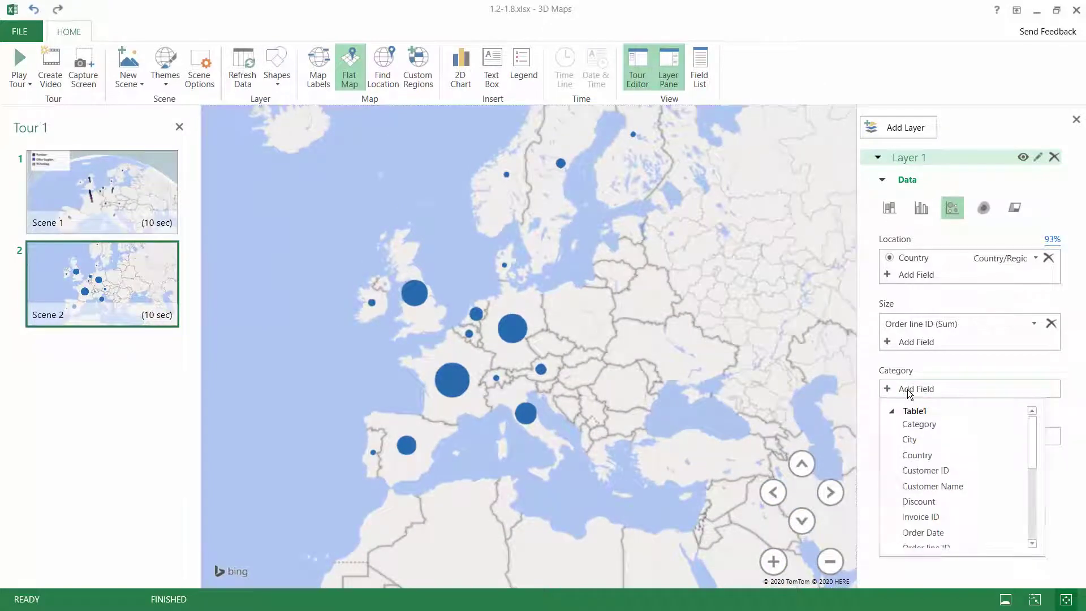
left_click(921, 424)
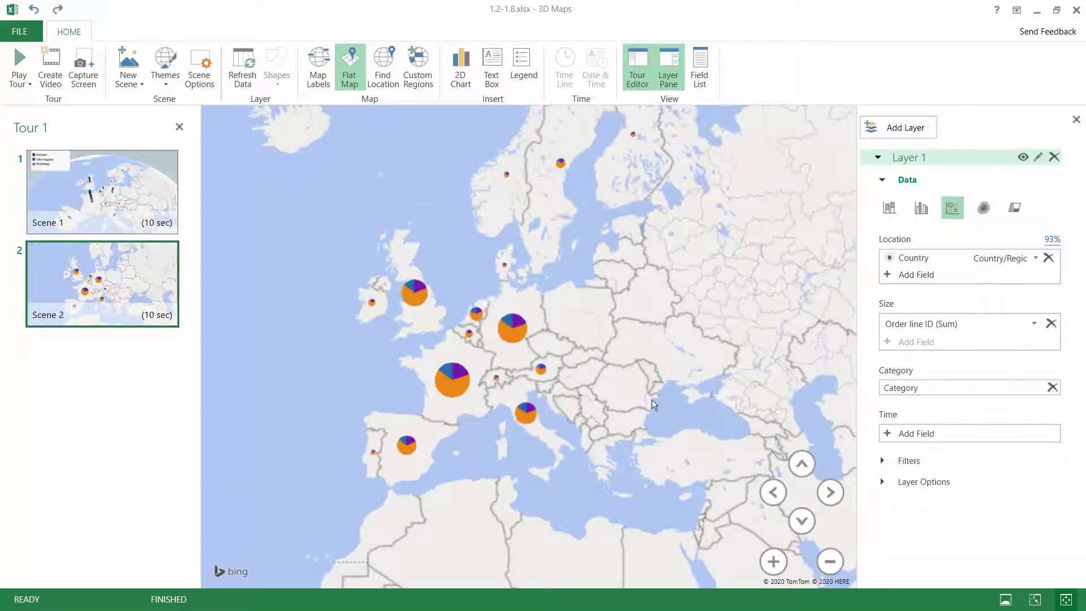
- Add the layer legend back, shrink it and move it lower on the map
left_click(519, 67)
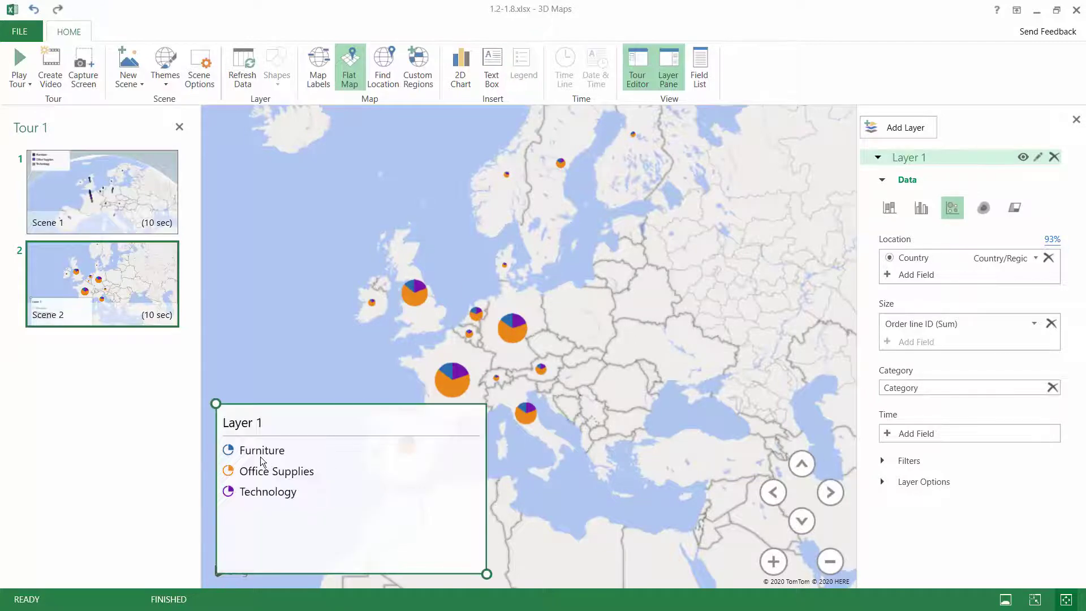
left_click_drag(486, 574, 436, 545)
left_click_drag(363, 437, 363, 464)
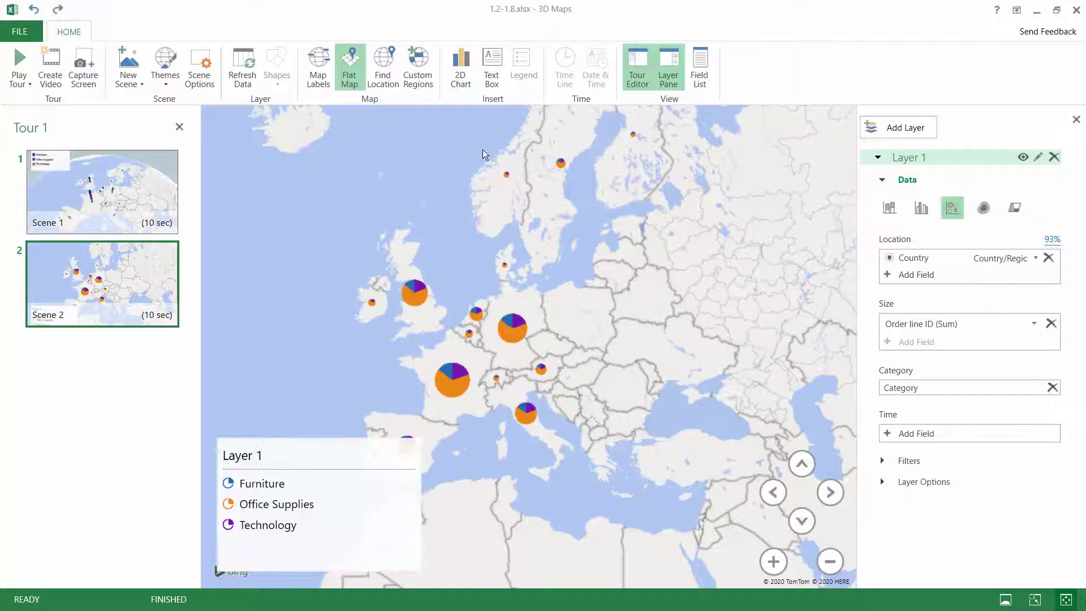
- Add a layer filter on Segment and restrict it to Corporate
left_click(911, 460)
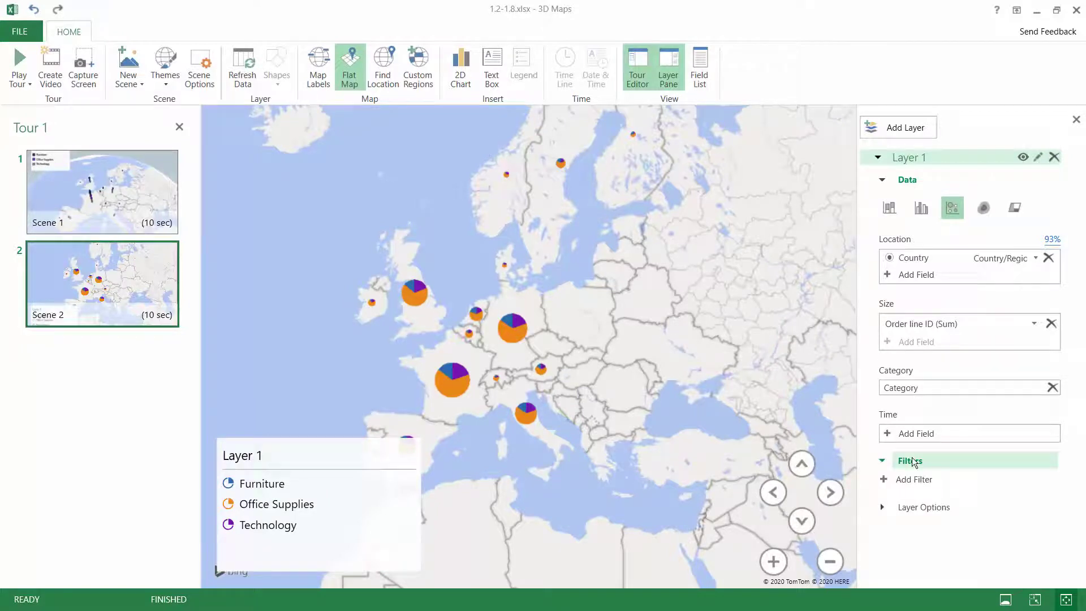
left_click(883, 479)
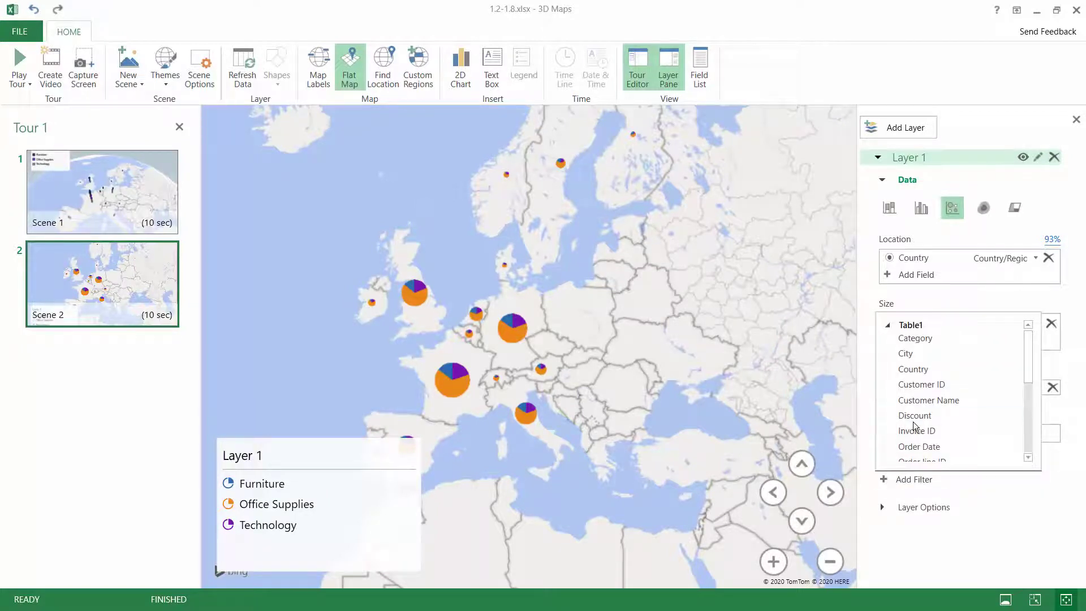
scroll(913, 422, "down", 1)
scroll(914, 423, "down", 3)
left_click(915, 385)
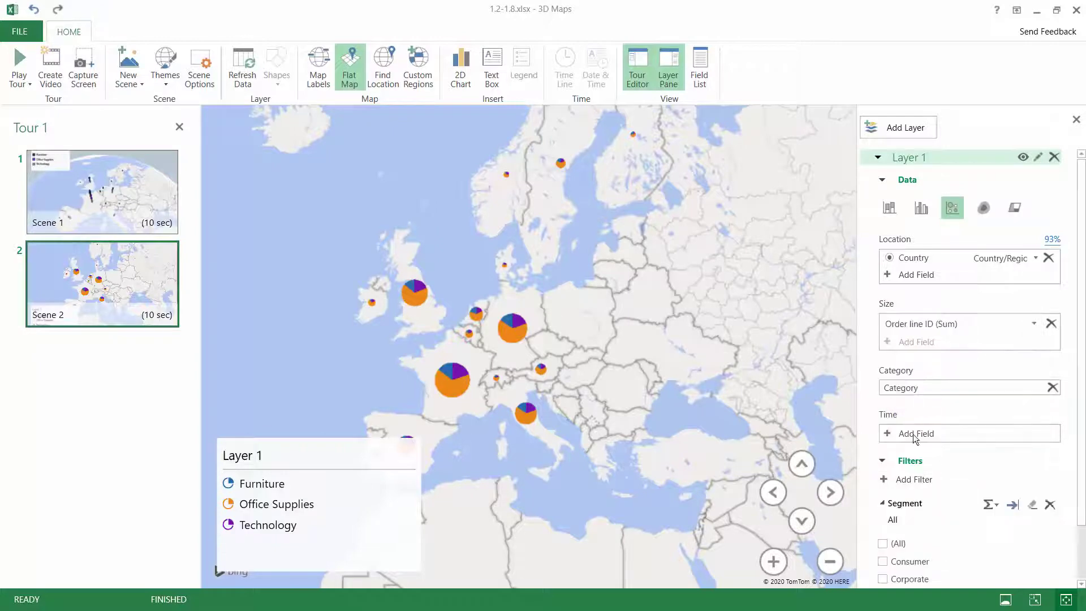
scroll(908, 493, "down", 1)
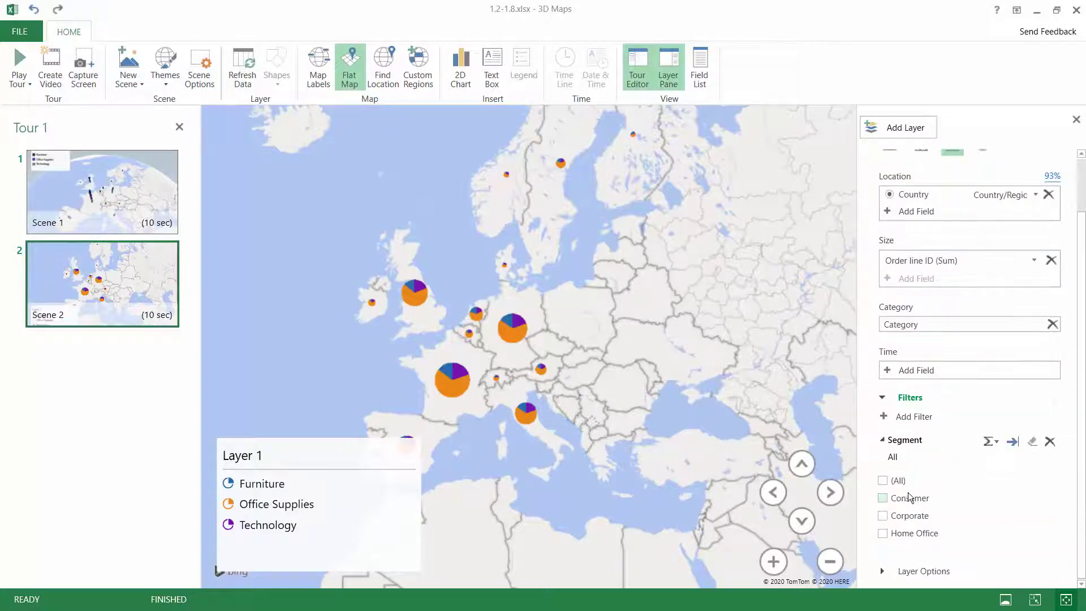
left_click(883, 515)
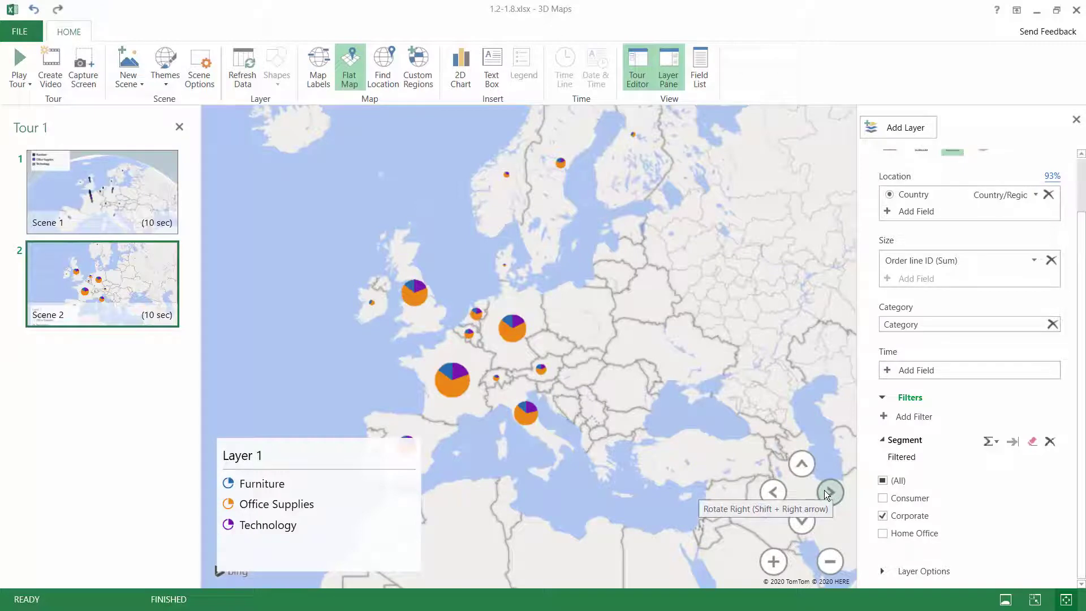
- Enlarge the pie charts by setting the layer's size option to 155%
left_click(883, 400)
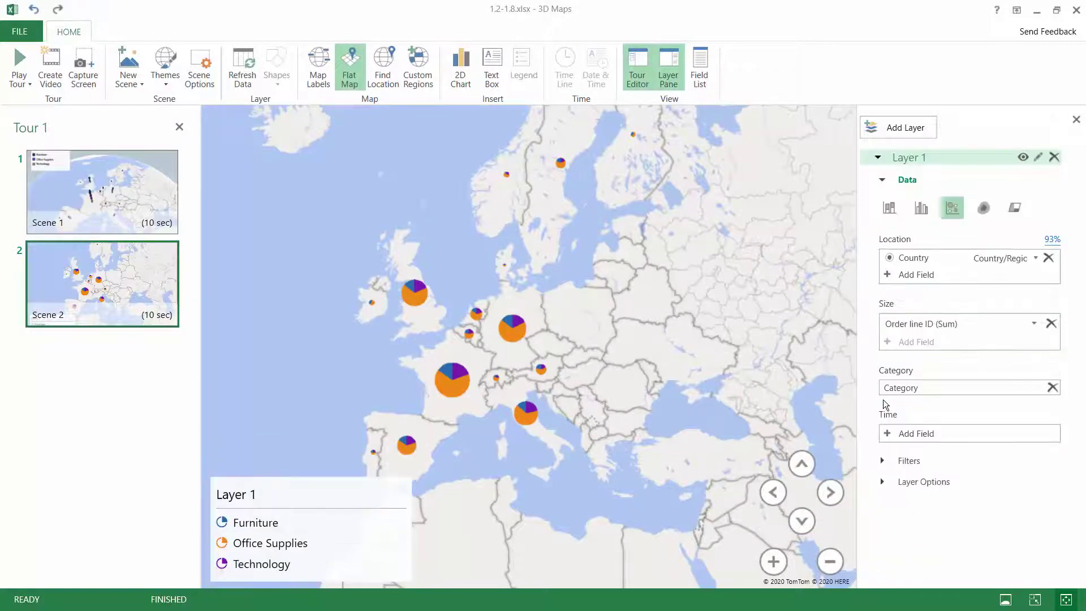
left_click(882, 482)
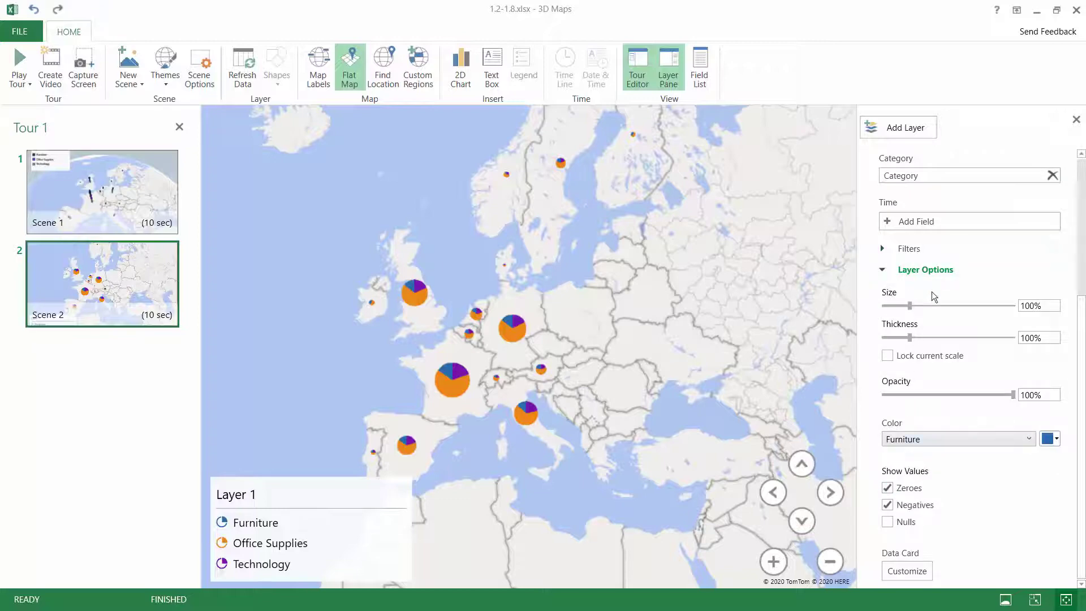
left_click_drag(919, 307, 930, 306)
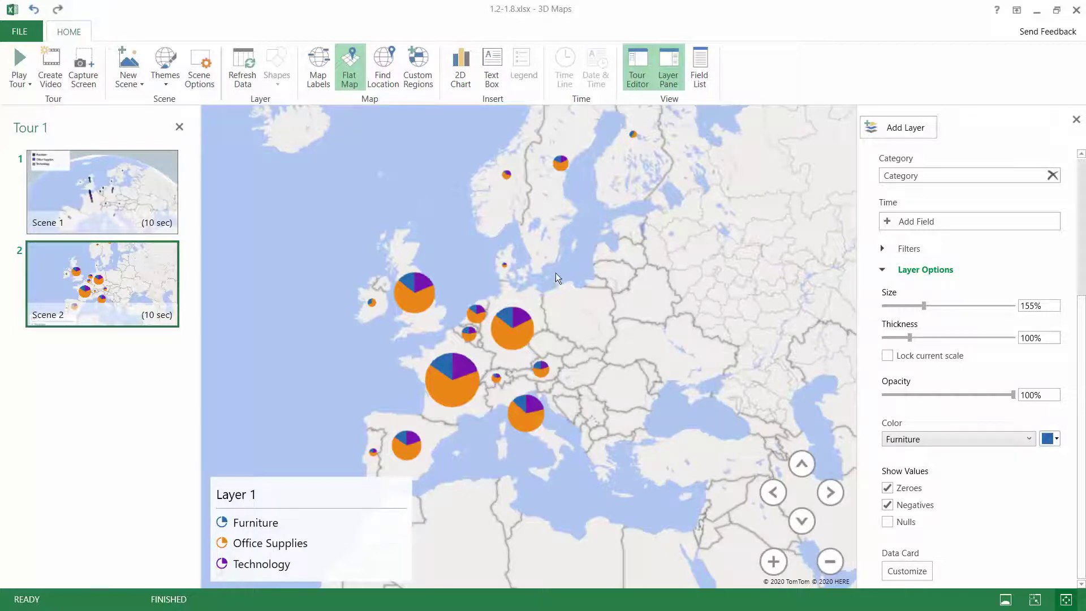
- Try the colour satellite imagery theme on the scene and examine its terrain detail
left_click(167, 83)
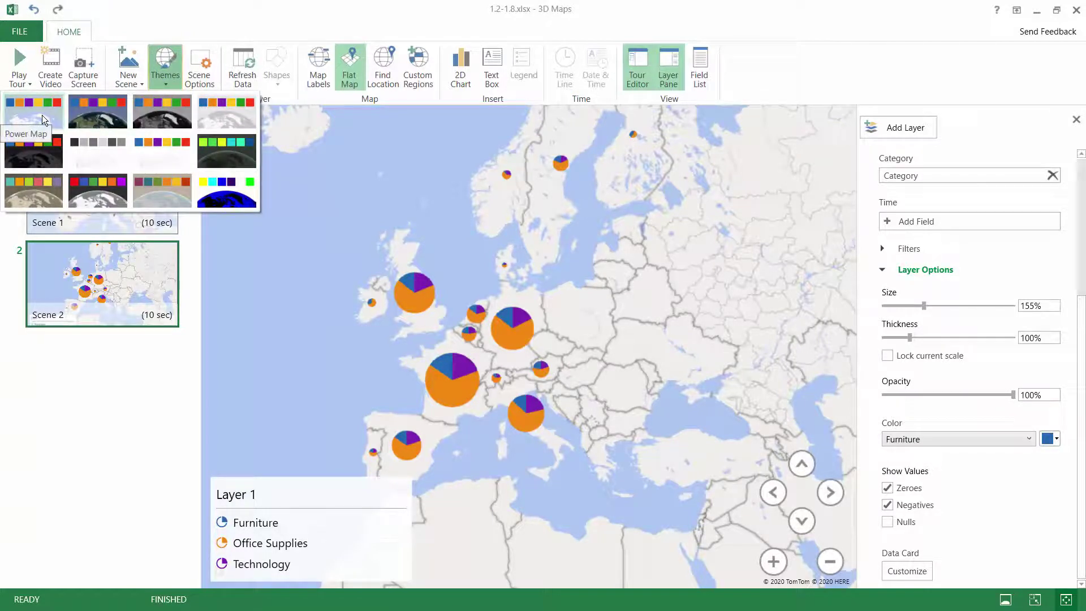
left_click(103, 116)
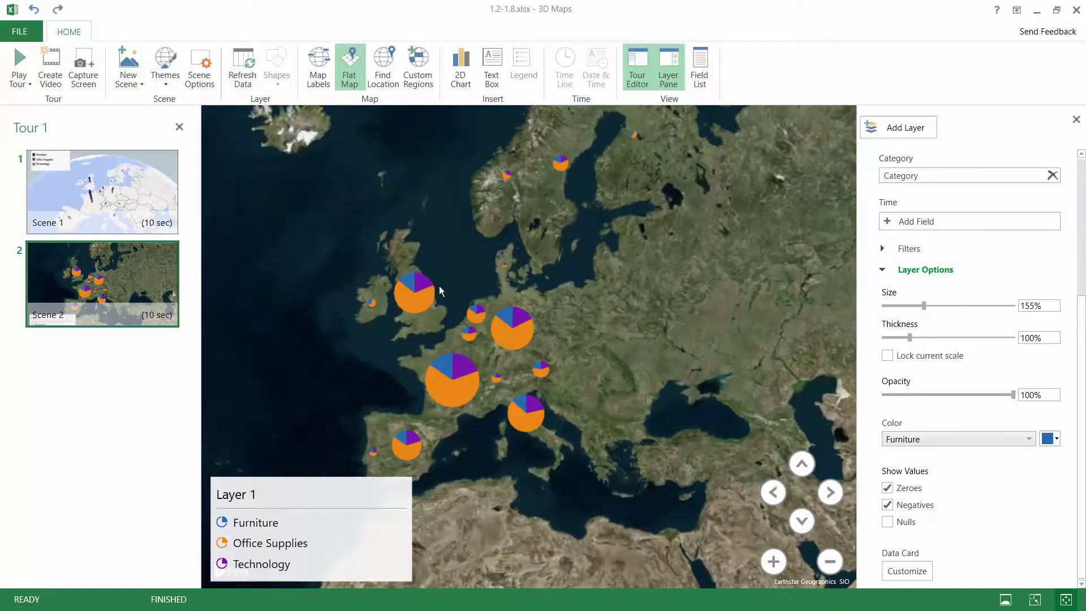
scroll(523, 371, "up", 5)
scroll(633, 369, "up", 5)
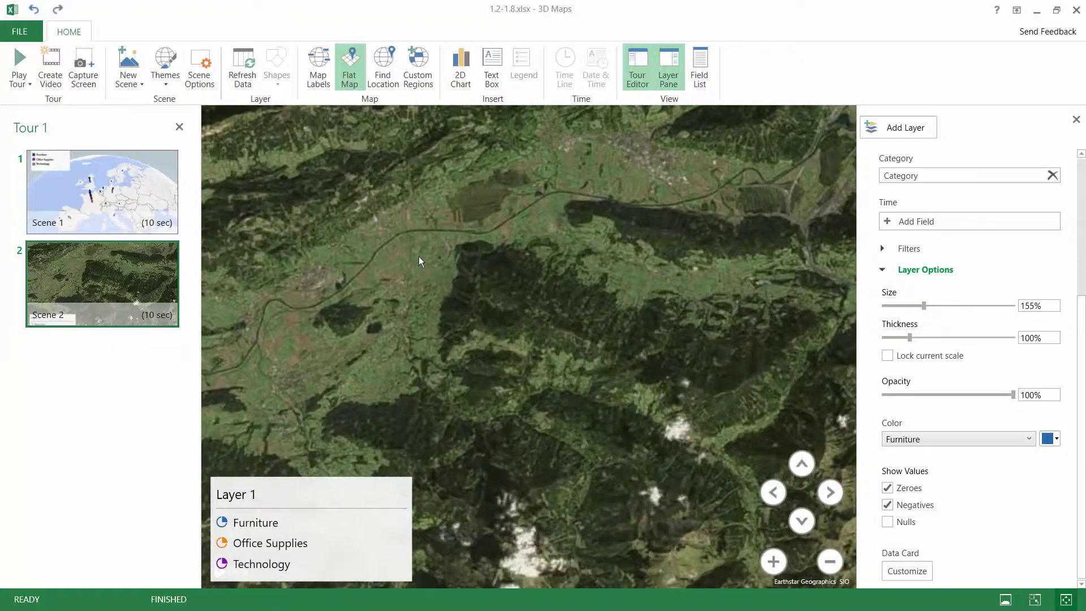
scroll(419, 256, "down", 10)
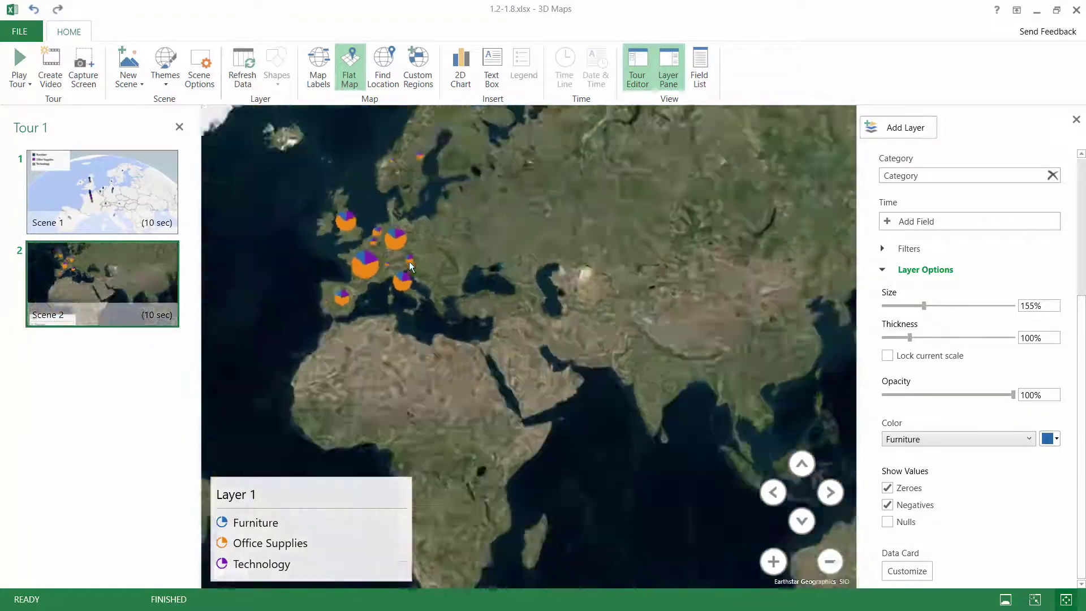
scroll(460, 291, "down", 4)
scroll(490, 304, "up", 6)
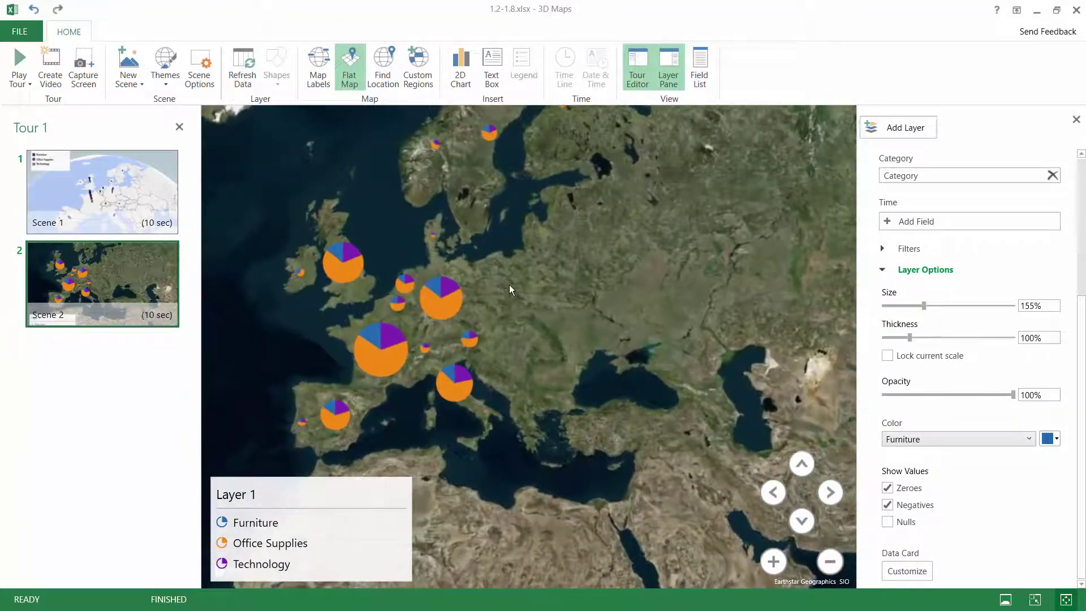
- Try the Aerial Dark theme on the scene
left_click(128, 86)
left_click(166, 77)
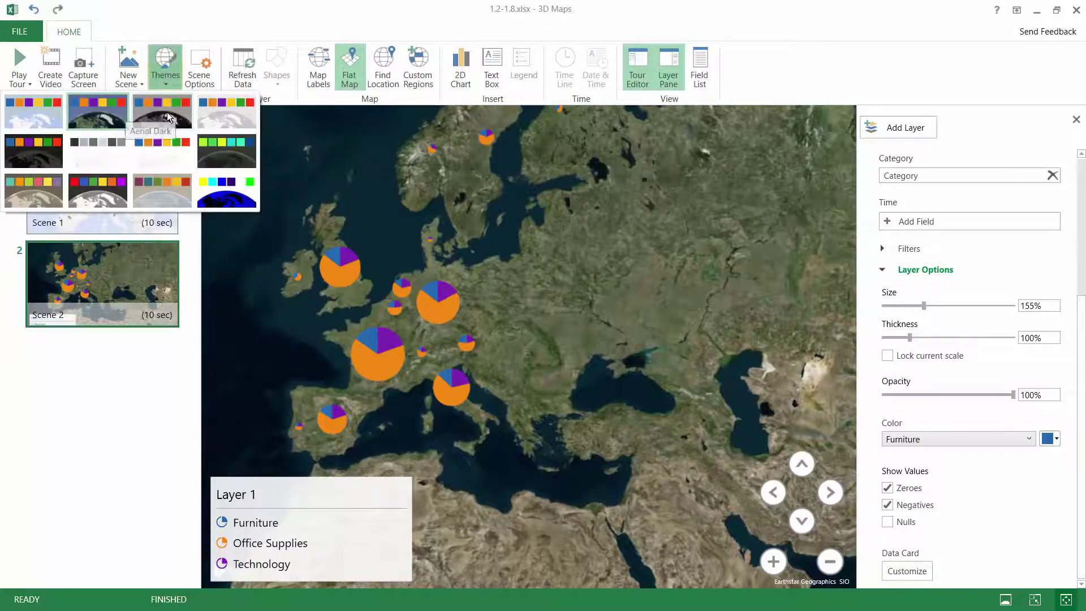
left_click(168, 112)
- Apply the light gray map theme with coloured categories to the scene
left_click(162, 85)
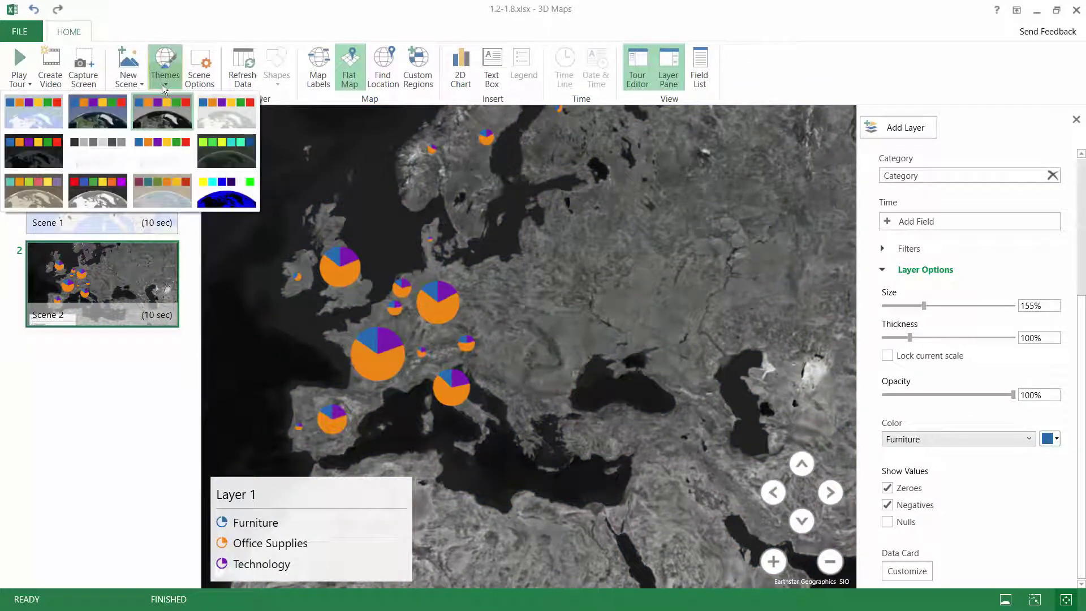
left_click(218, 111)
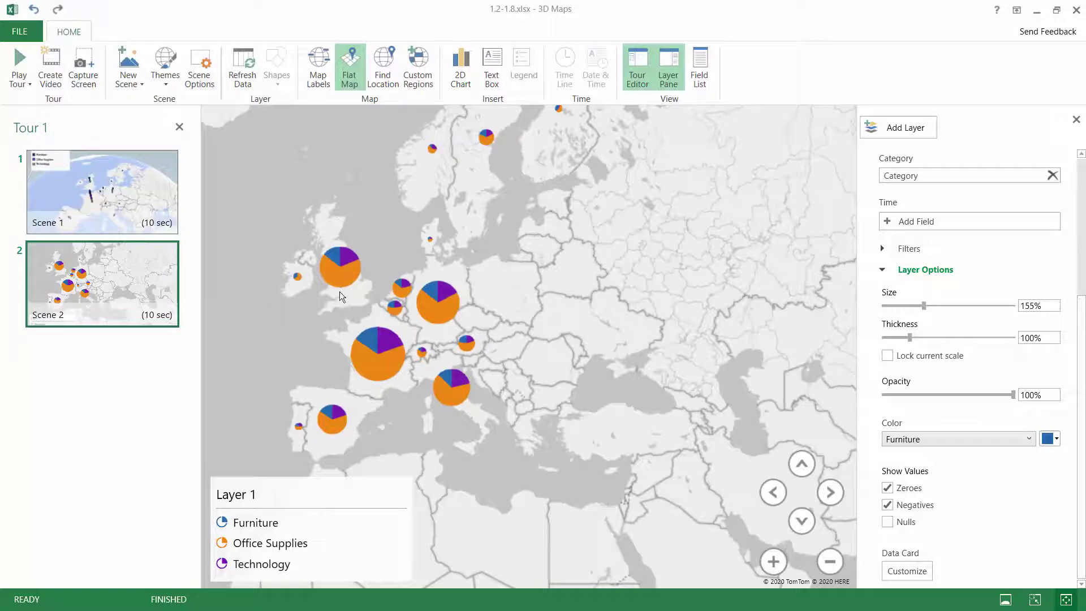
scroll(297, 310, "up", 1)
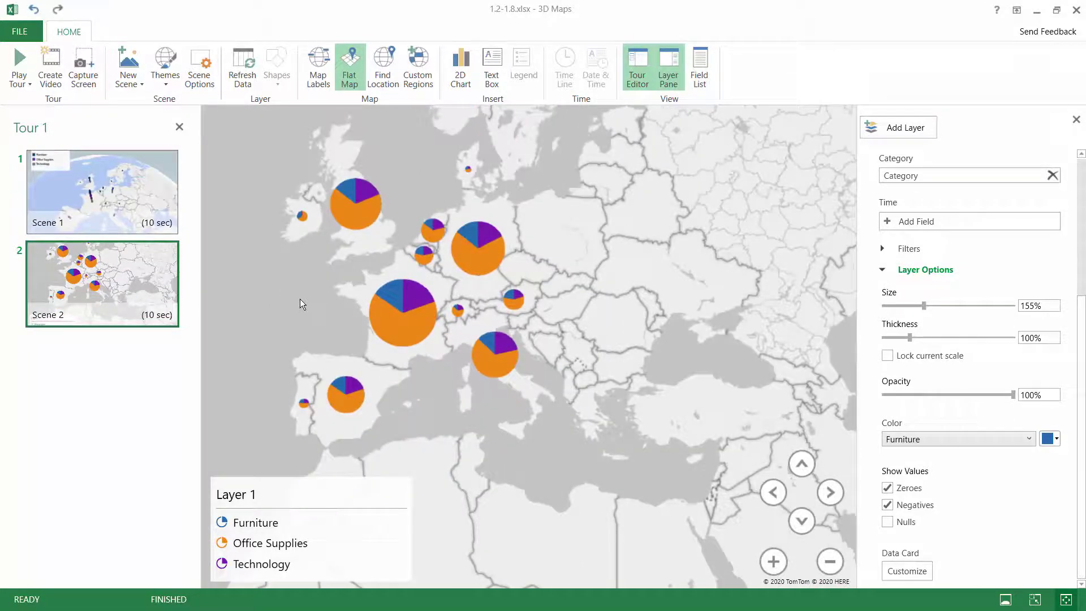